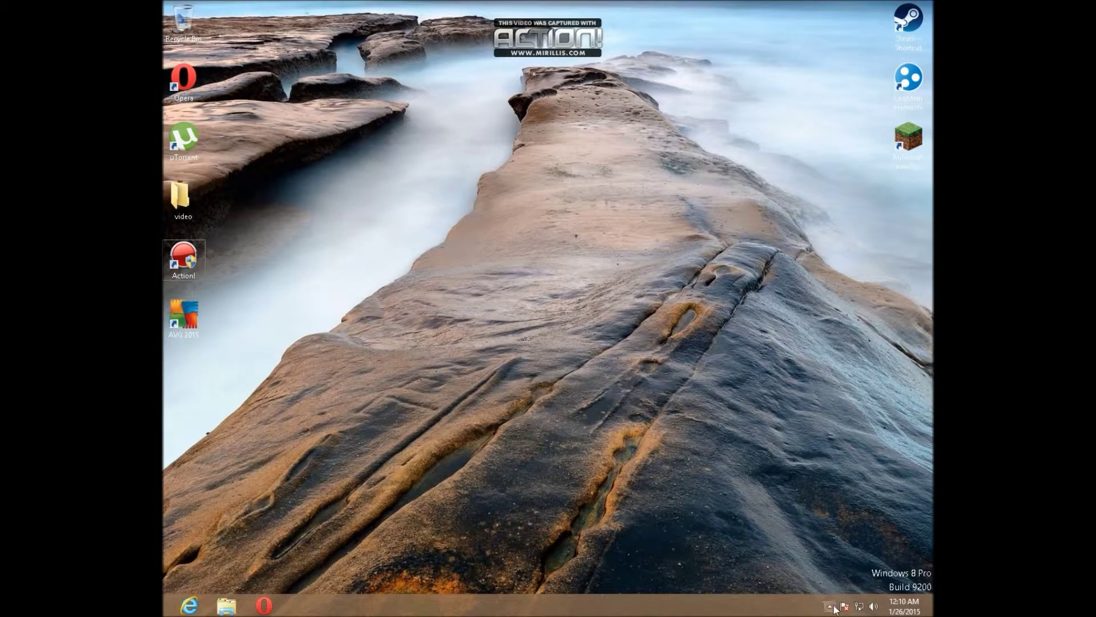
Check the hidden notification icons, then open File Explorer at Libraries from the taskbar
click(829, 607)
drag(378, 227, 400, 287)
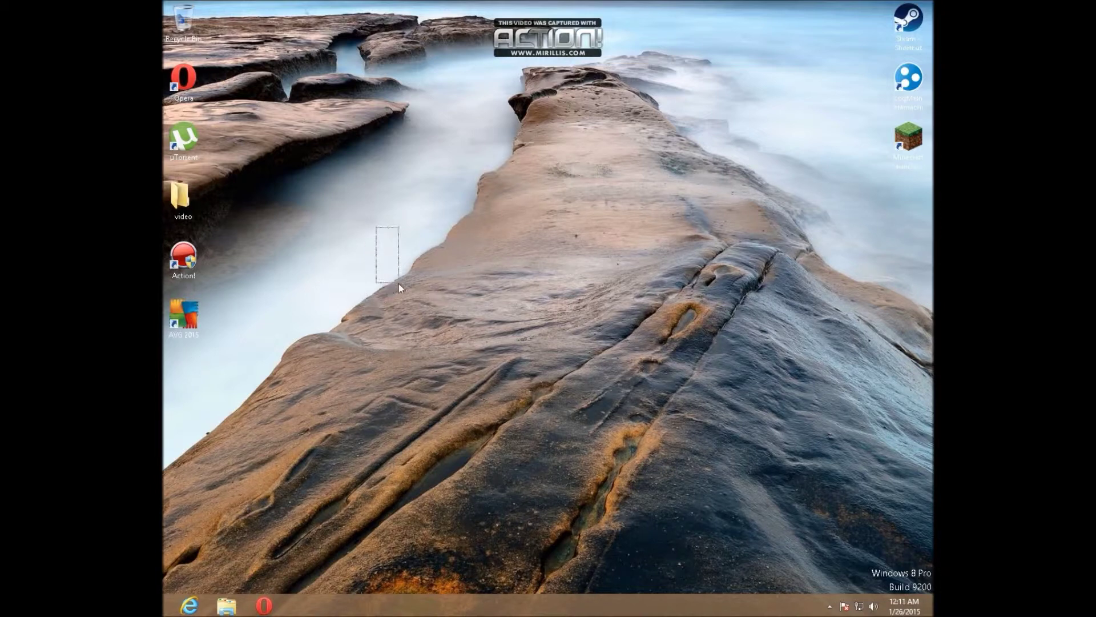
drag(377, 227, 313, 334)
click(229, 604)
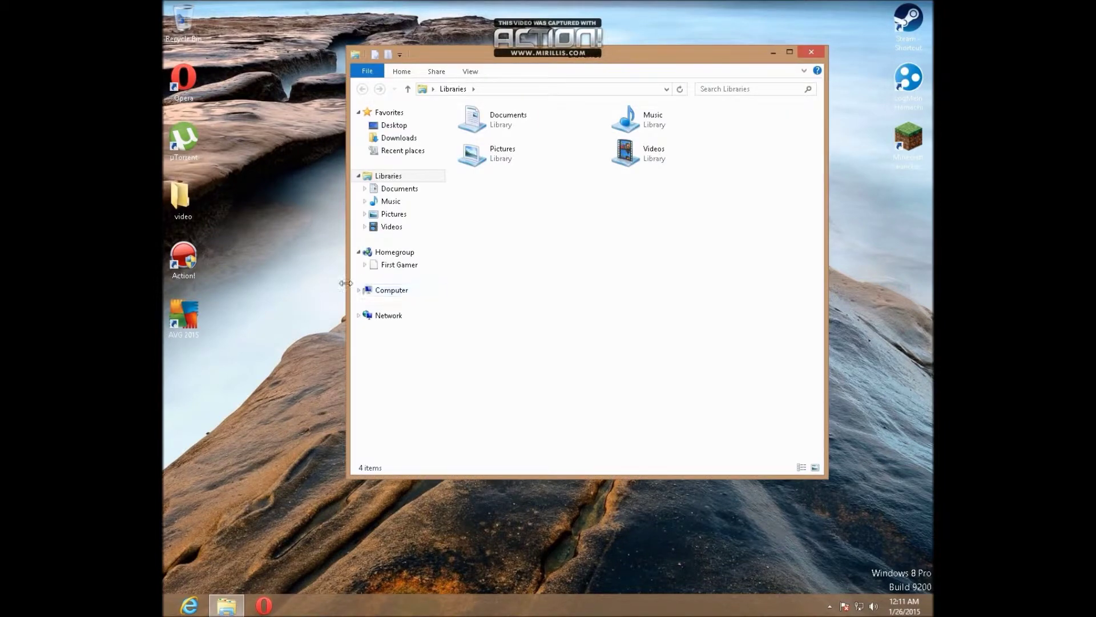
Open Computer's Properties, maximize the System window, and open Advanced system settings
drag(269, 216, 278, 293)
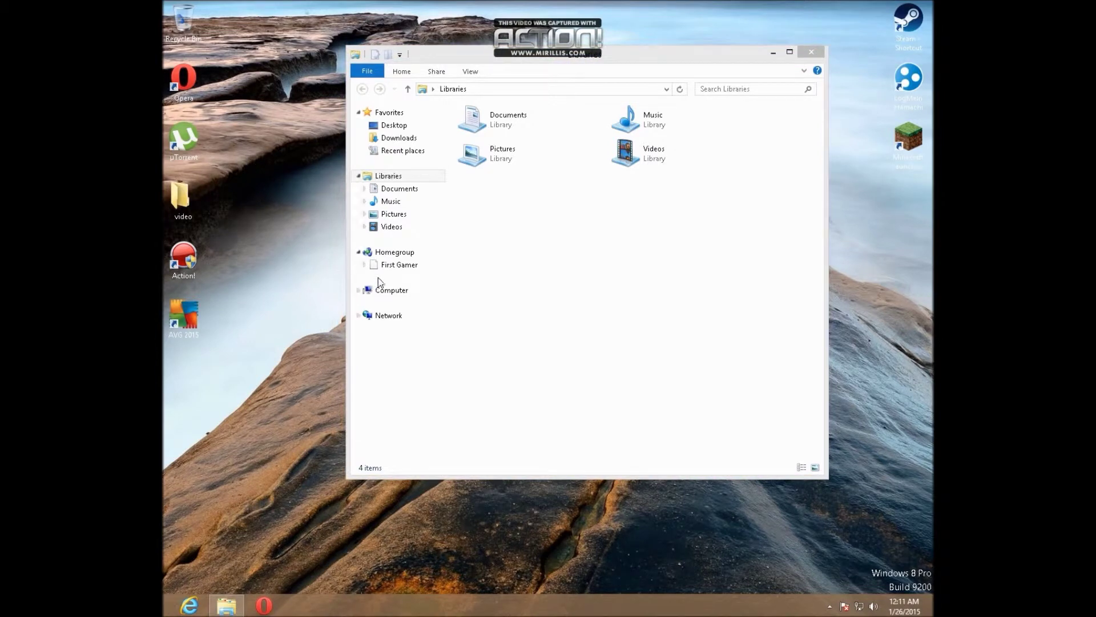
click(542, 227)
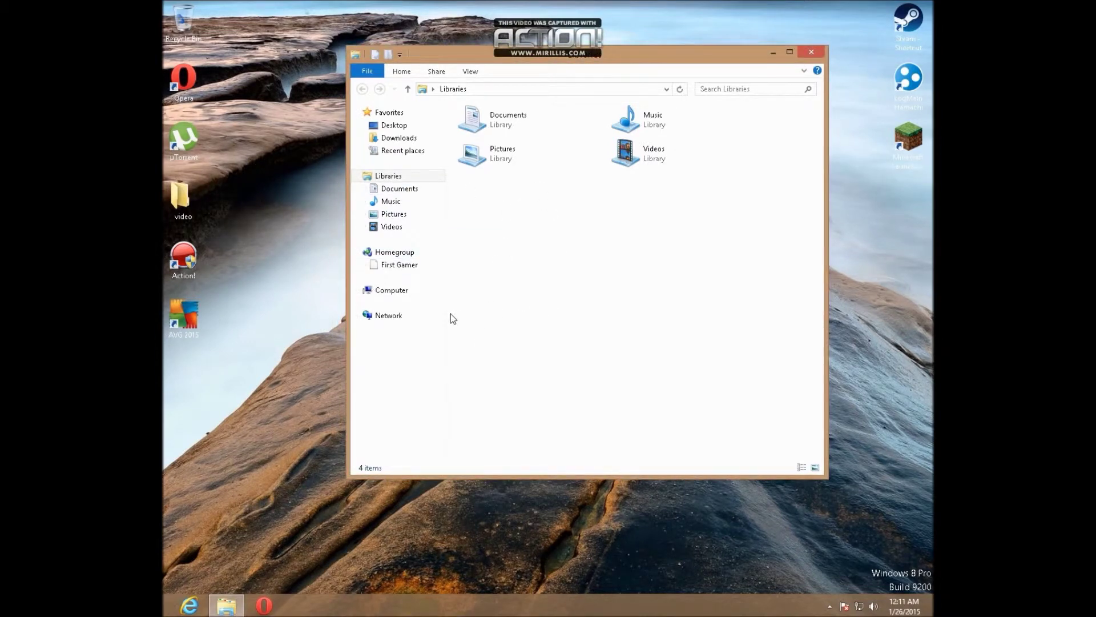
right_click(390, 290)
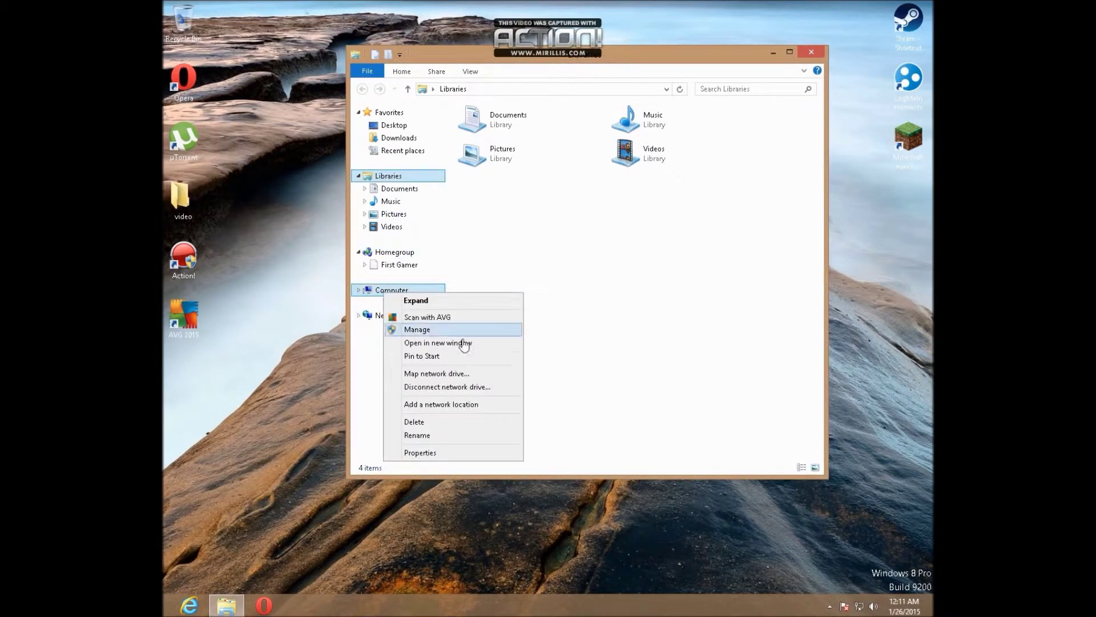
click(420, 452)
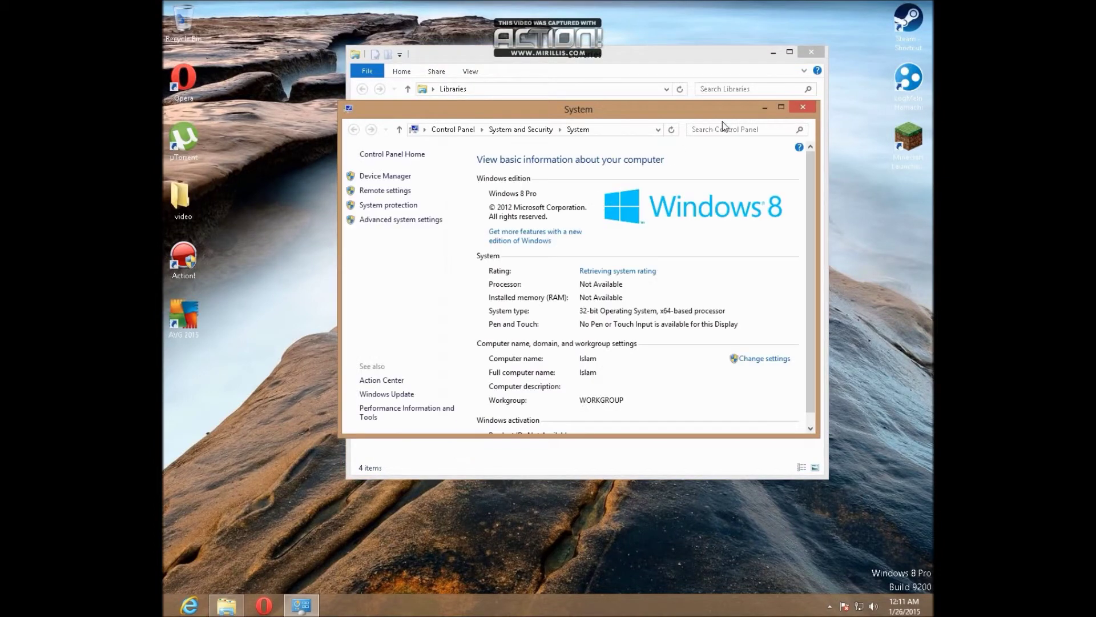
double_click(759, 110)
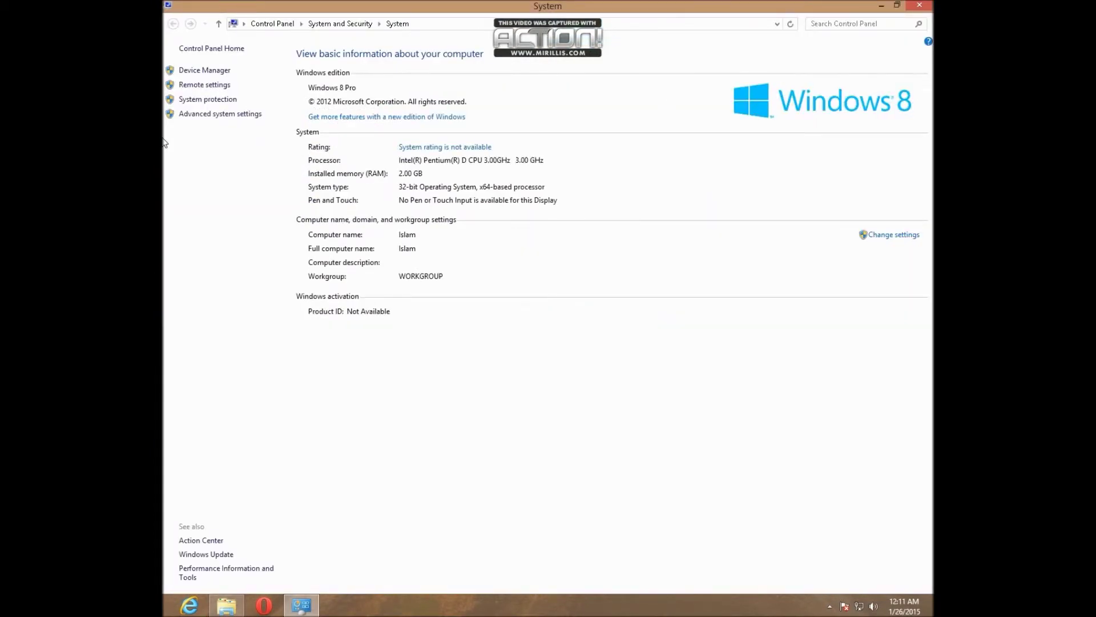
click(210, 115)
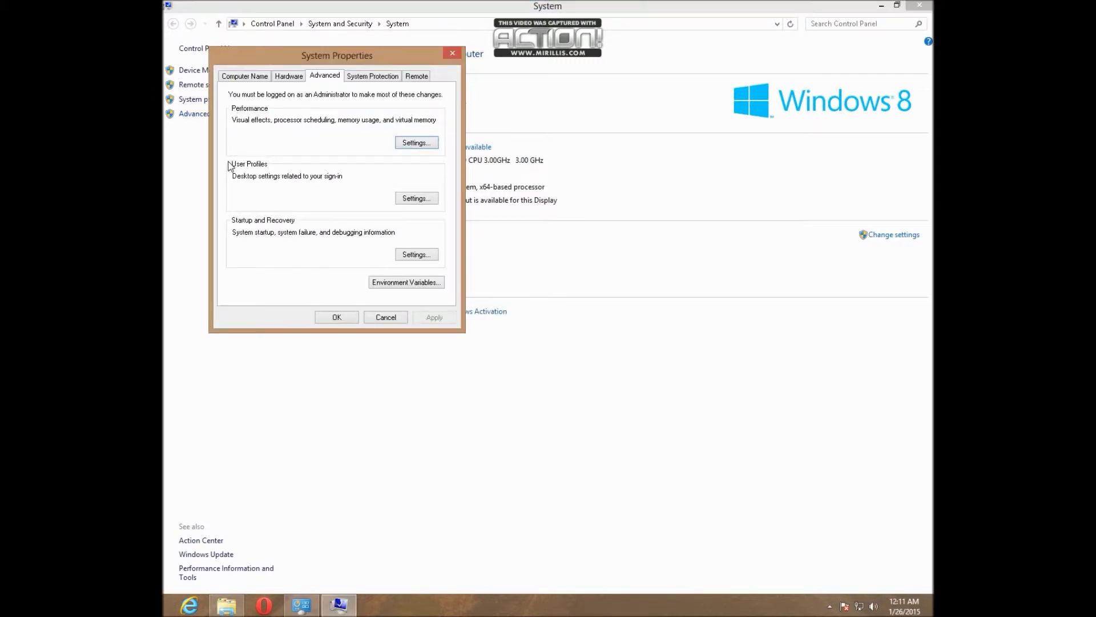
Choose 'Adjust for best performance' in Performance Options, clearing all visual effects, and confirm both dialogs
click(415, 142)
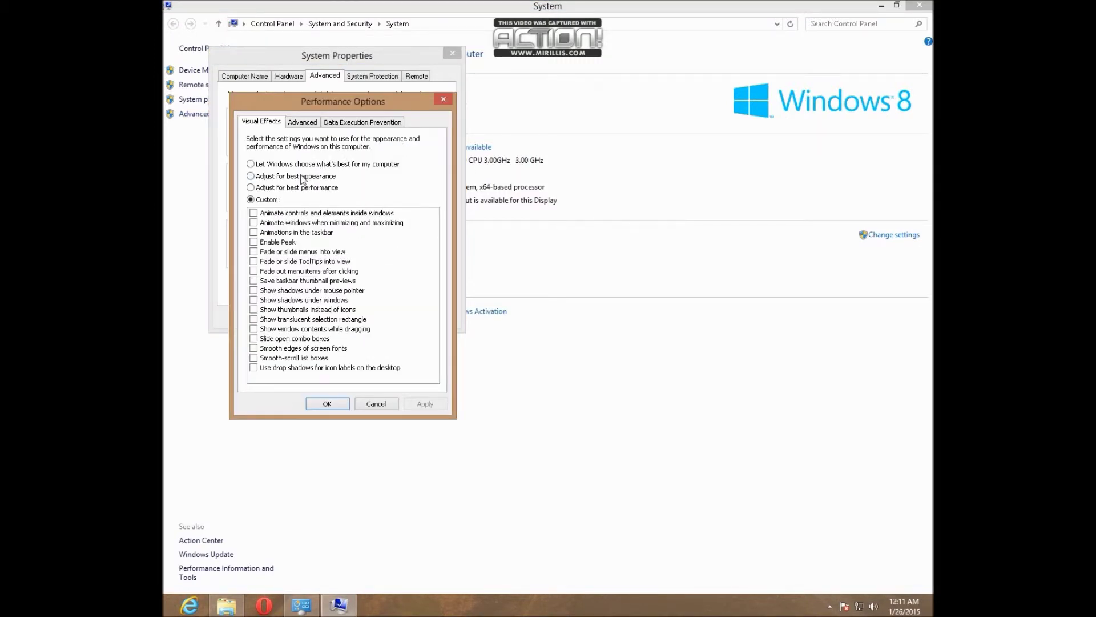
click(251, 175)
click(304, 188)
click(255, 377)
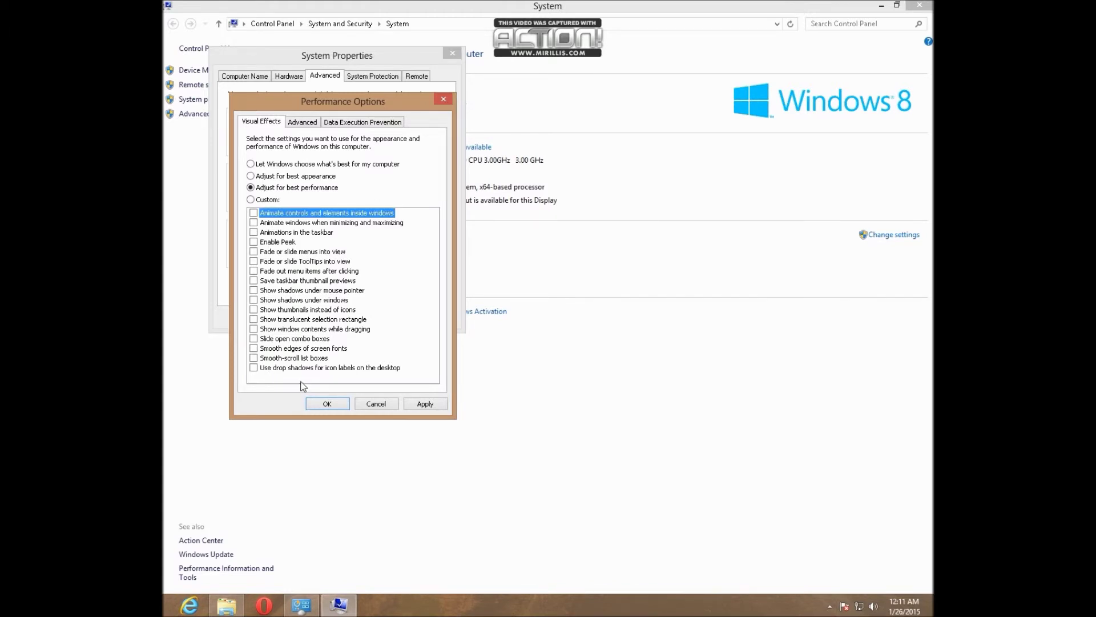
click(329, 403)
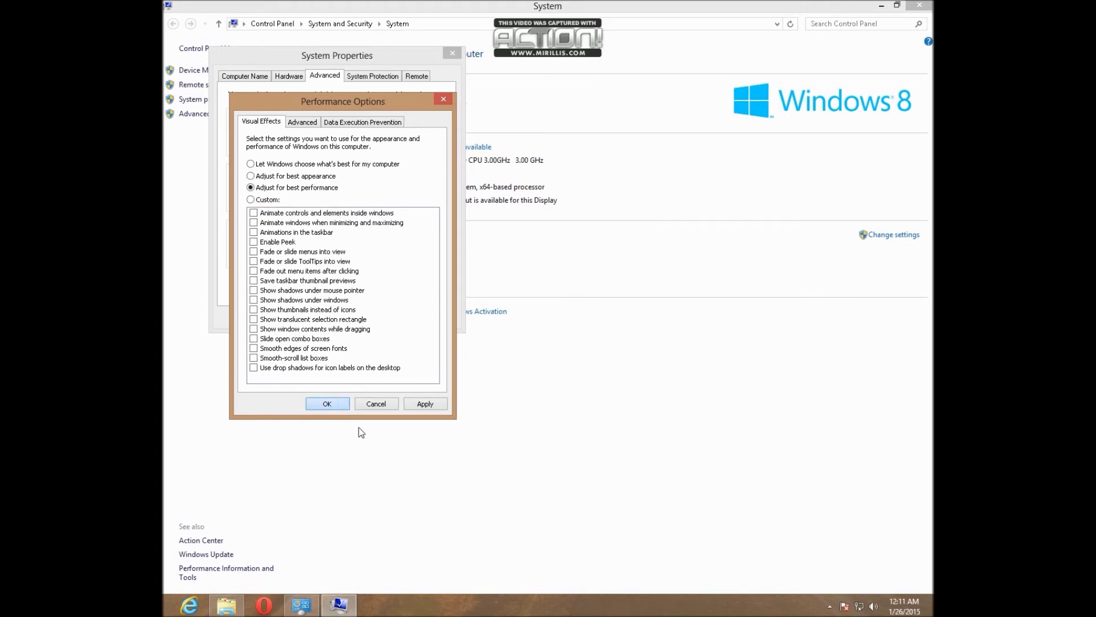
click(338, 317)
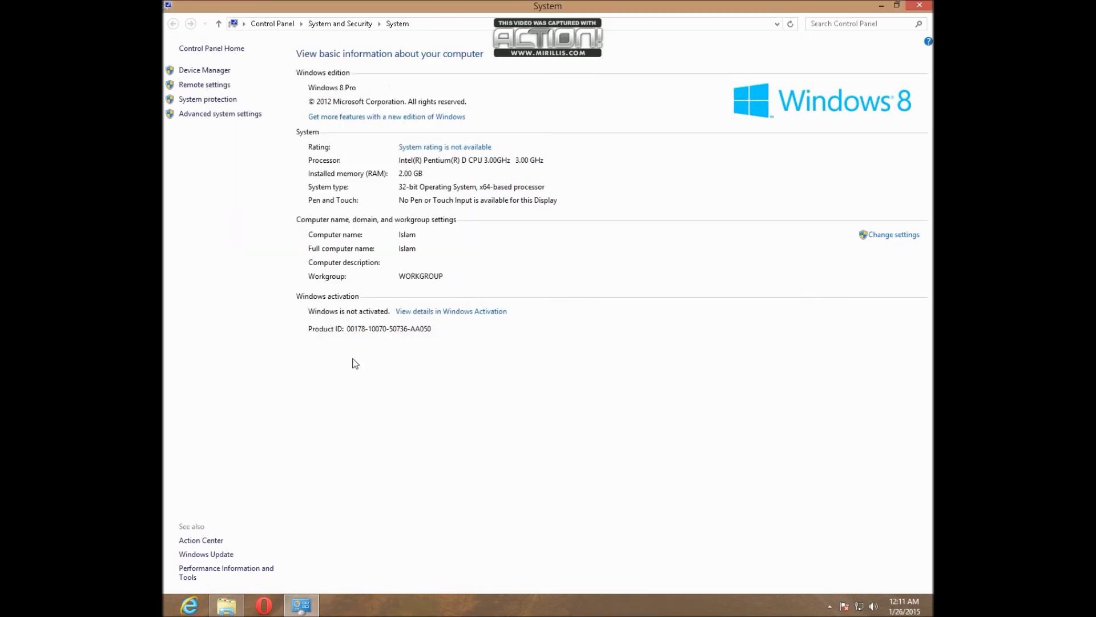